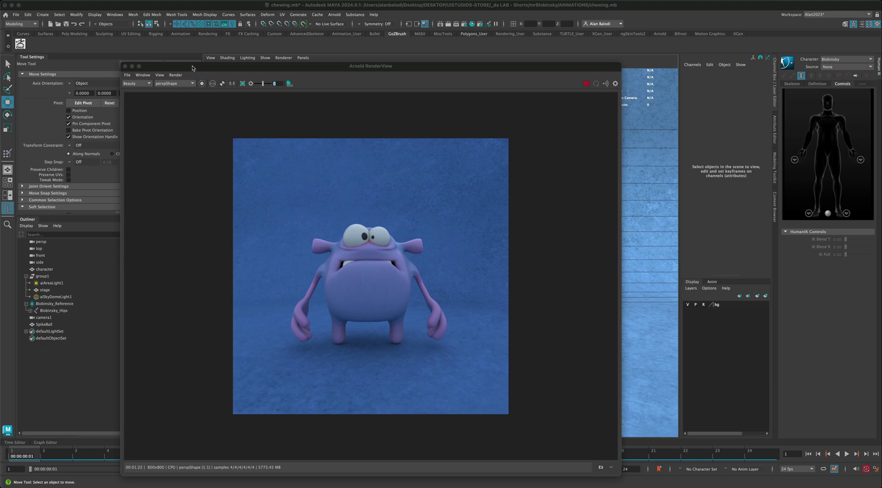
Nudge the Arnold RenderView window slightly to the right
{"action": "left_click_drag", "start_coordinate": [186, 67], "coordinate": [196, 65]}
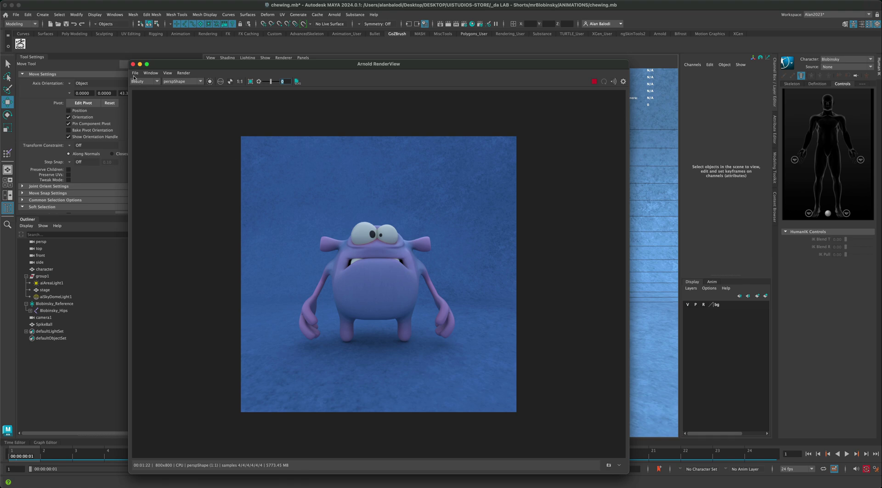
{"action": "left_click_drag", "start_coordinate": [160, 67], "coordinate": [162, 61]}
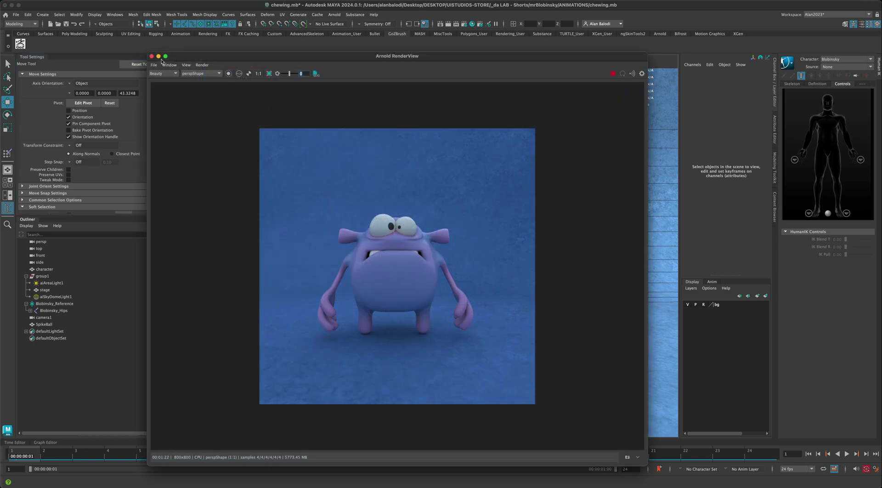
Close the render window, frame the creature at an angle, and hide the bg layer's blue stage
{"action": "left_click", "coordinate": [151, 56]}
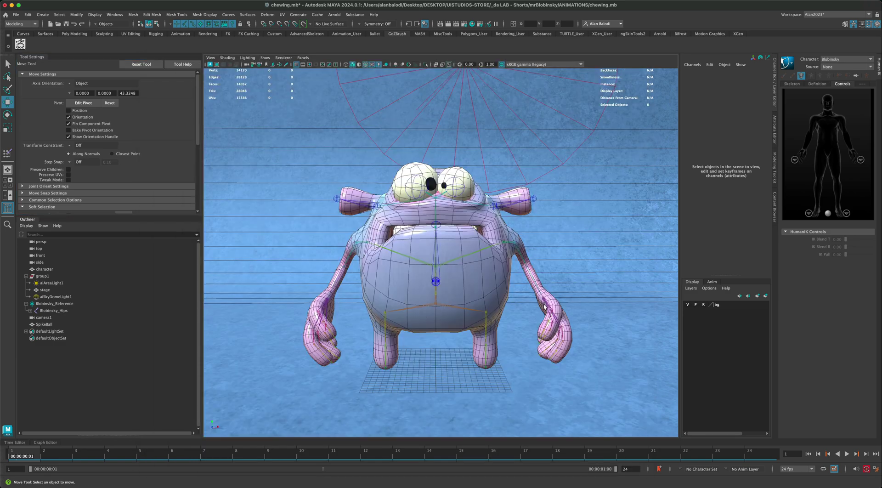
{"action": "right_click_drag", "start_coordinate": [544, 309], "coordinate": [528, 295], "text": "alt"}
{"action": "left_click_drag", "start_coordinate": [527, 295], "coordinate": [529, 261], "text": "alt"}
{"action": "left_click_drag", "start_coordinate": [604, 233], "coordinate": [616, 244], "text": "alt"}
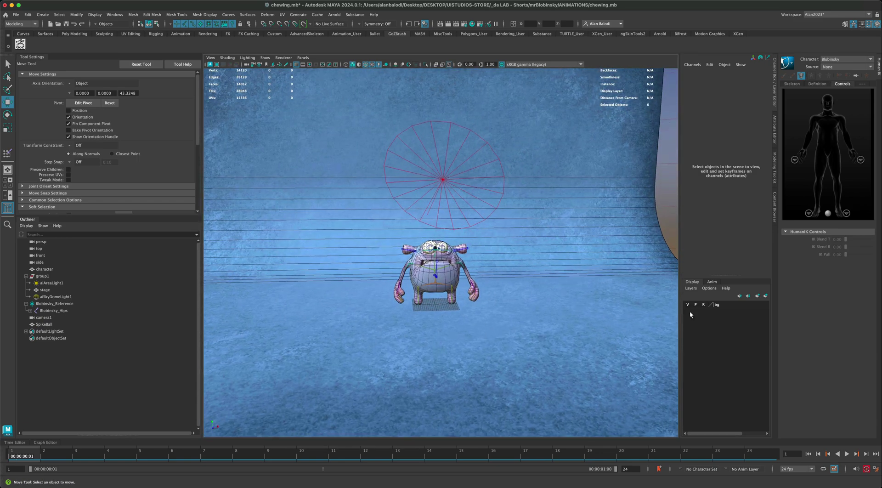
{"action": "left_click", "coordinate": [687, 304]}
Hide lights and rendering objects via Show > Viewport > Lighting, Shading & Rendering
{"action": "scroll", "coordinate": [576, 302], "scroll_direction": "up", "scroll_amount": 5}
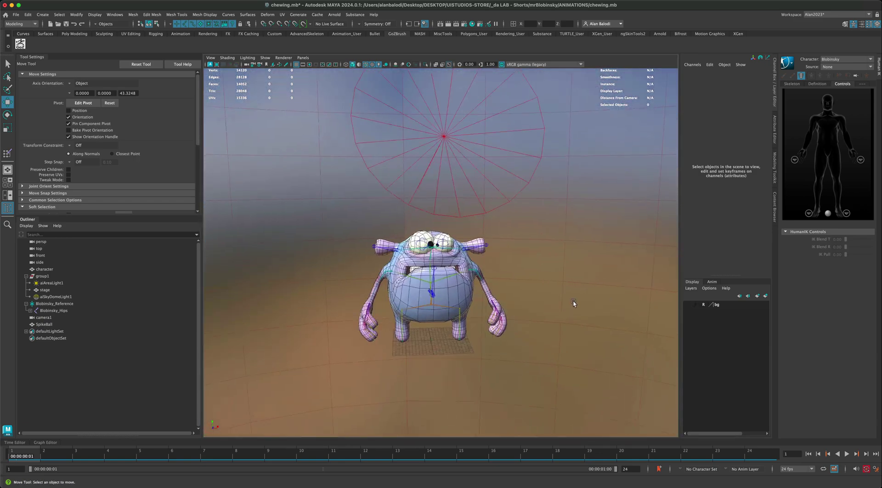
{"action": "scroll", "coordinate": [555, 271], "scroll_direction": "up", "scroll_amount": 5}
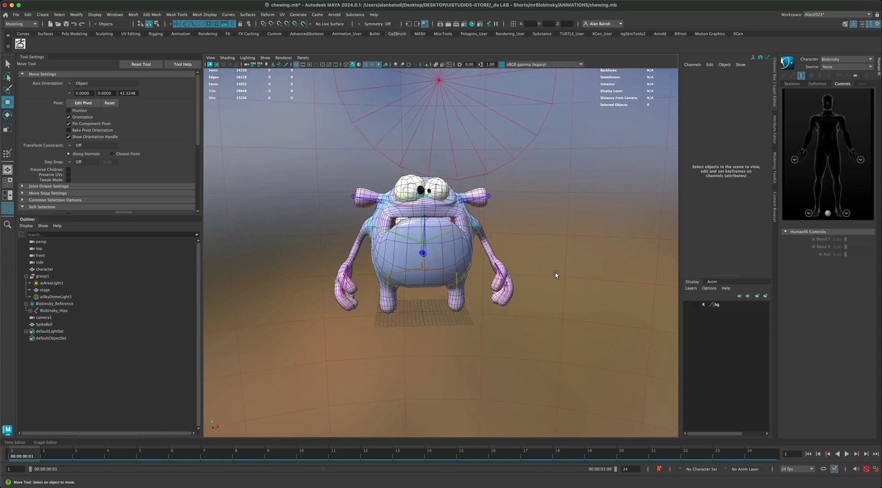
{"action": "left_click", "coordinate": [266, 58]}
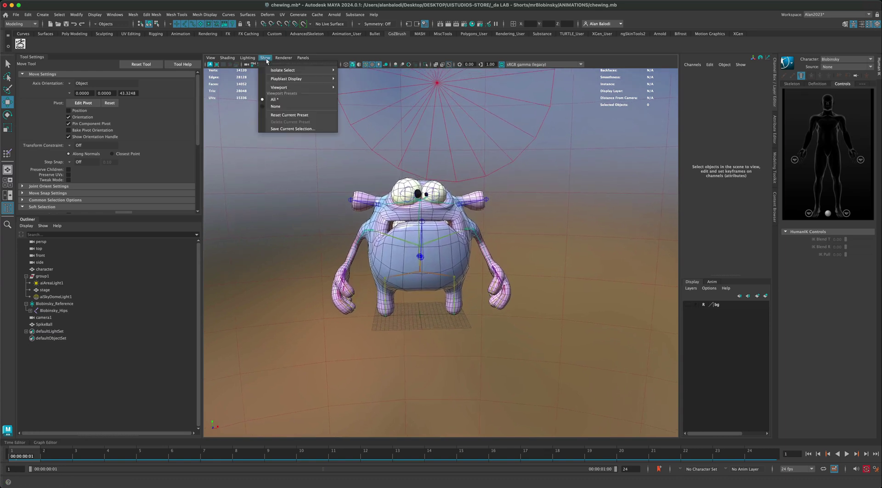
{"action": "mouse_move", "coordinate": [311, 87]}
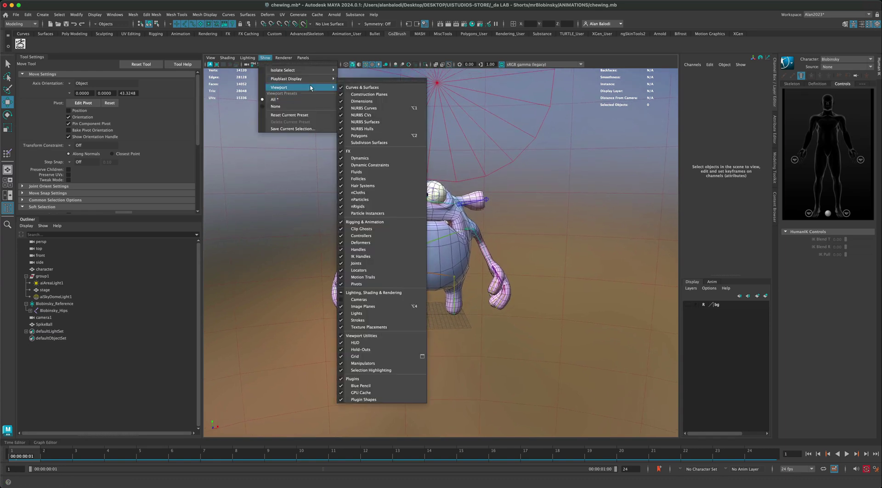
{"action": "left_click", "coordinate": [369, 293]}
Set aiSkyDomeLight1's Camera visibility to 0 and render the creature against black
{"action": "left_click", "coordinate": [64, 297]}
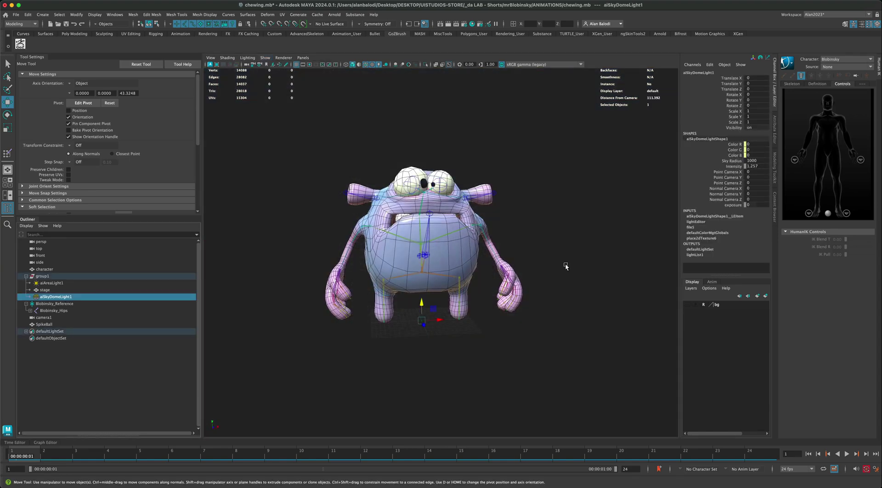
{"action": "left_click", "coordinate": [775, 124]}
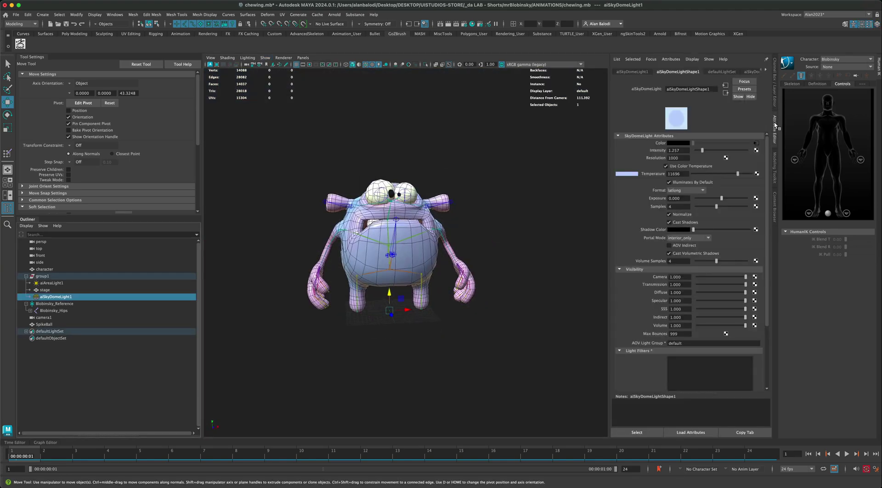
{"action": "left_click_drag", "start_coordinate": [273, 319], "coordinate": [275, 321], "text": "alt"}
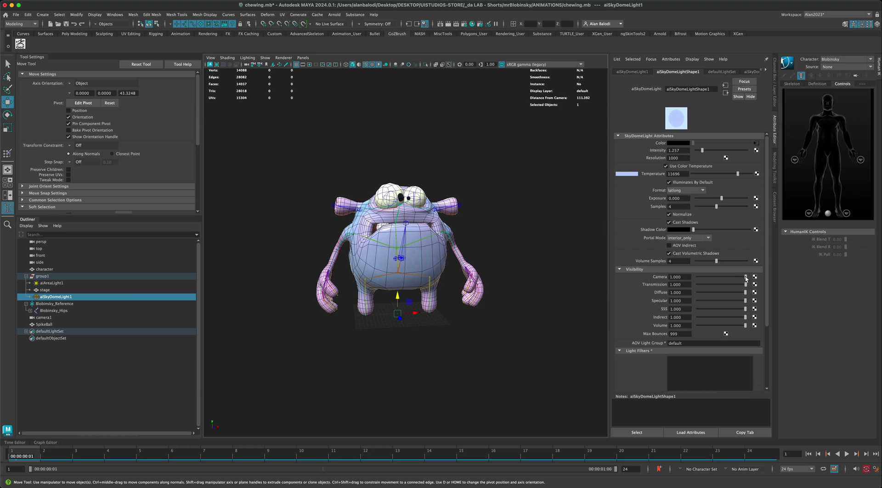
{"action": "left_click_drag", "start_coordinate": [745, 278], "coordinate": [696, 277]}
{"action": "left_click", "coordinate": [448, 24]}
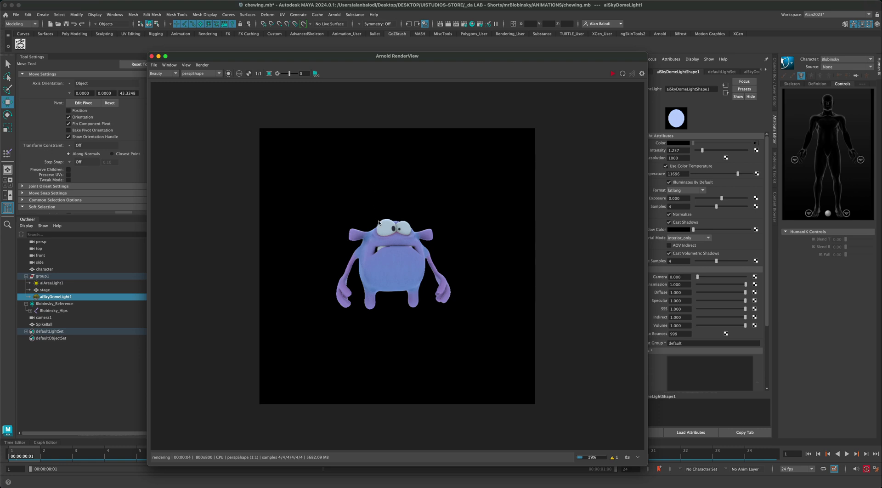
{"action": "left_click", "coordinate": [621, 74]}
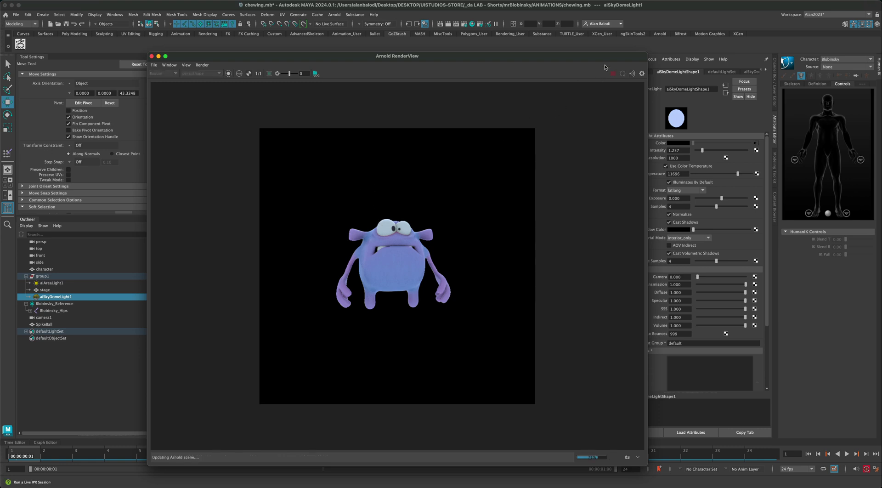
{"action": "left_click_drag", "start_coordinate": [551, 56], "coordinate": [534, 52]}
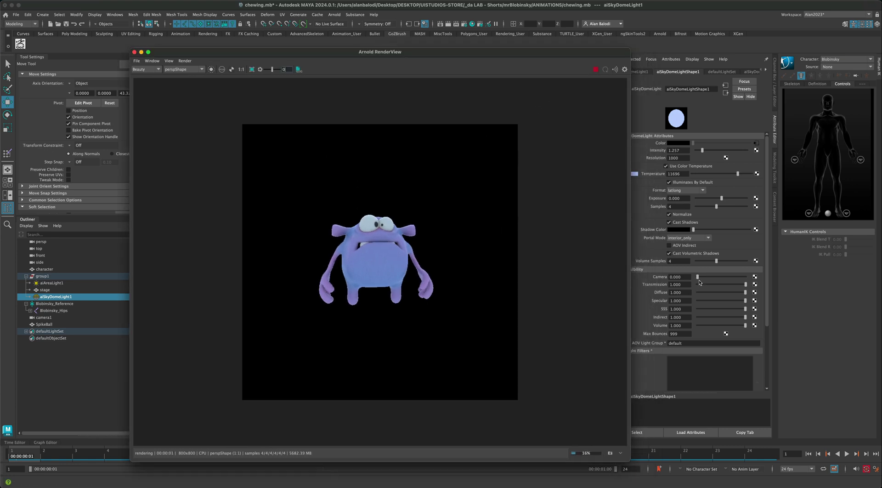
{"action": "left_click_drag", "start_coordinate": [698, 278], "coordinate": [749, 278]}
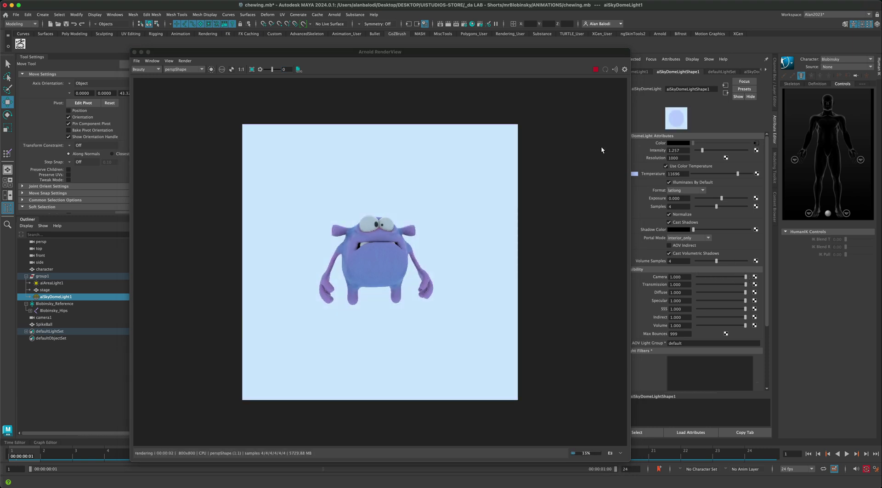
{"action": "left_click_drag", "start_coordinate": [547, 59], "coordinate": [578, 100]}
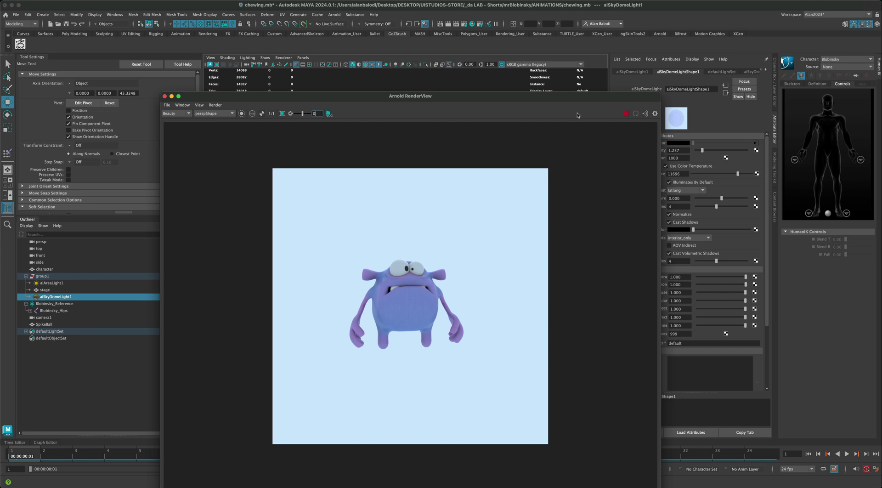
{"action": "left_click_drag", "start_coordinate": [574, 100], "coordinate": [549, 100]}
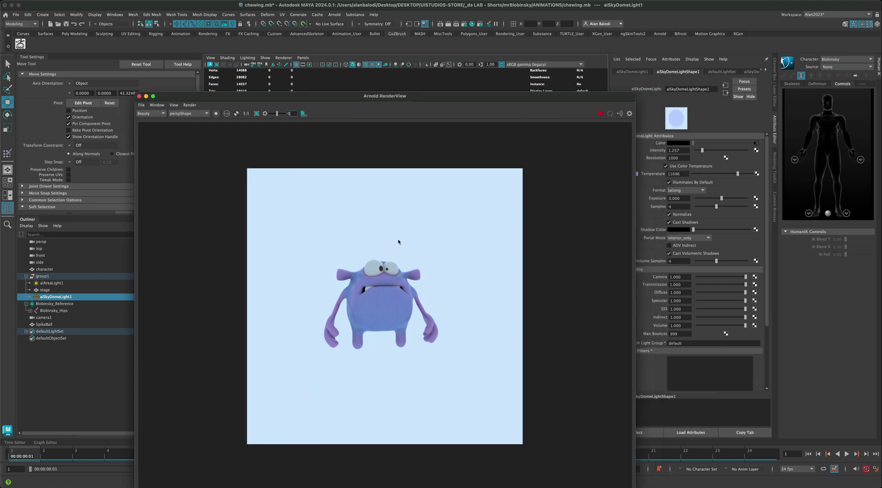
{"action": "left_click_drag", "start_coordinate": [475, 97], "coordinate": [467, 95]}
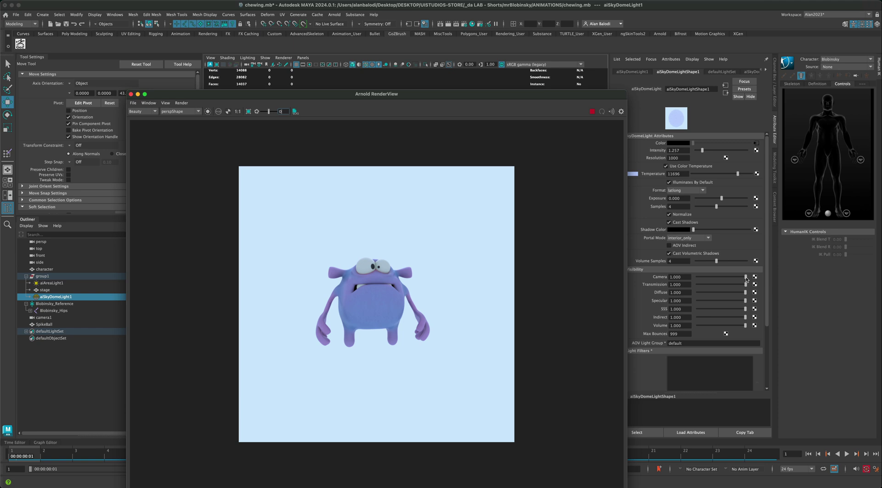
{"action": "left_click_drag", "start_coordinate": [746, 278], "coordinate": [693, 280]}
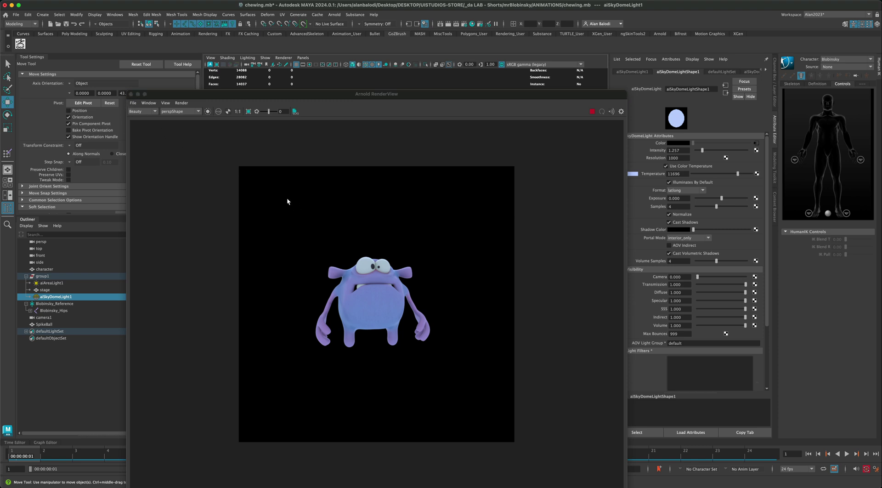
Connect a new aiRaySwitch shader as the Arnold Environment's Background (Legacy)
{"action": "left_click", "coordinate": [131, 94]}
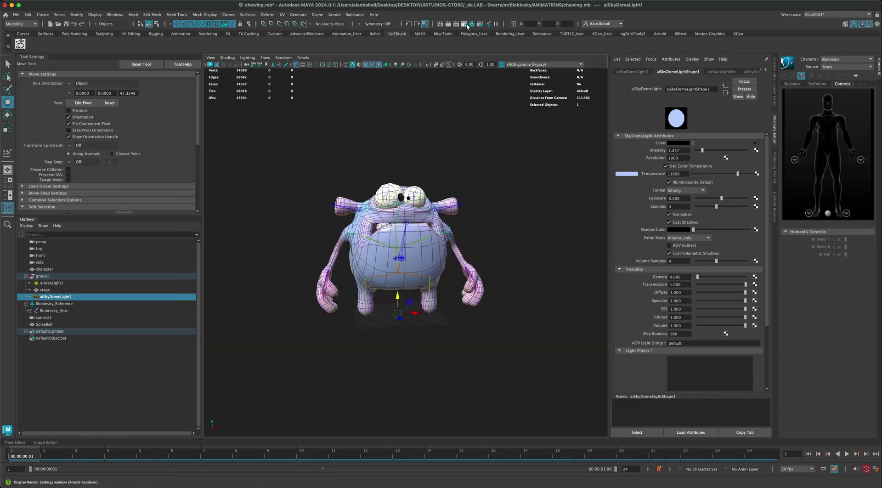
{"action": "left_click", "coordinate": [465, 24]}
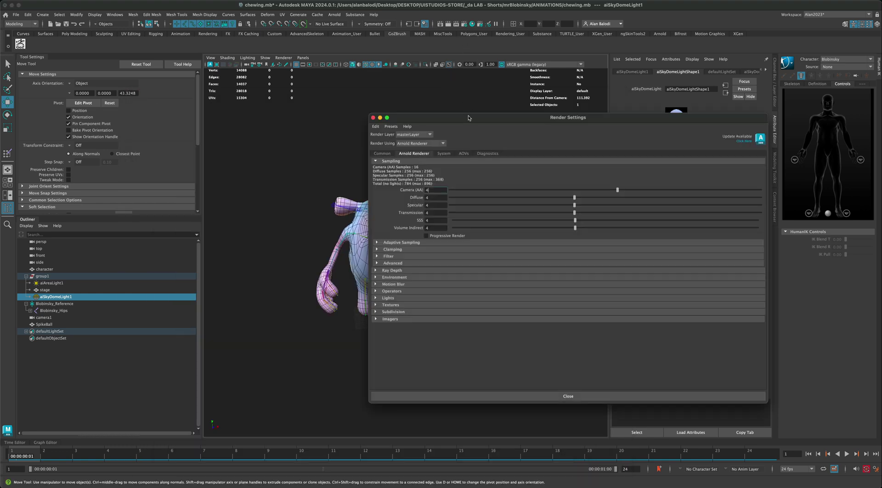
{"action": "left_click_drag", "start_coordinate": [470, 116], "coordinate": [389, 122]}
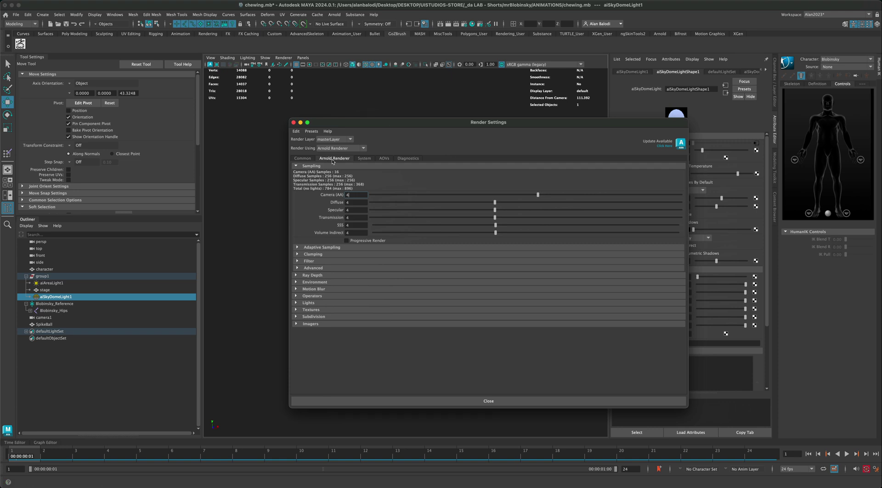
{"action": "left_click", "coordinate": [335, 281]}
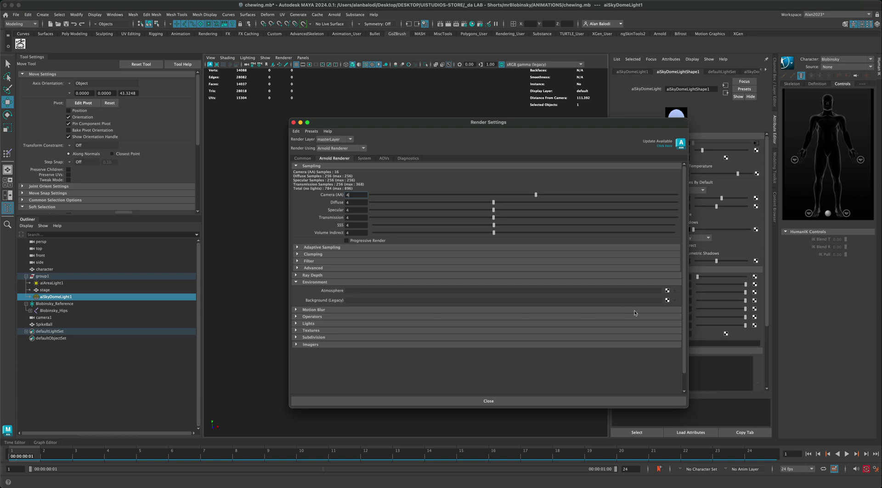
{"action": "left_click", "coordinate": [667, 300]}
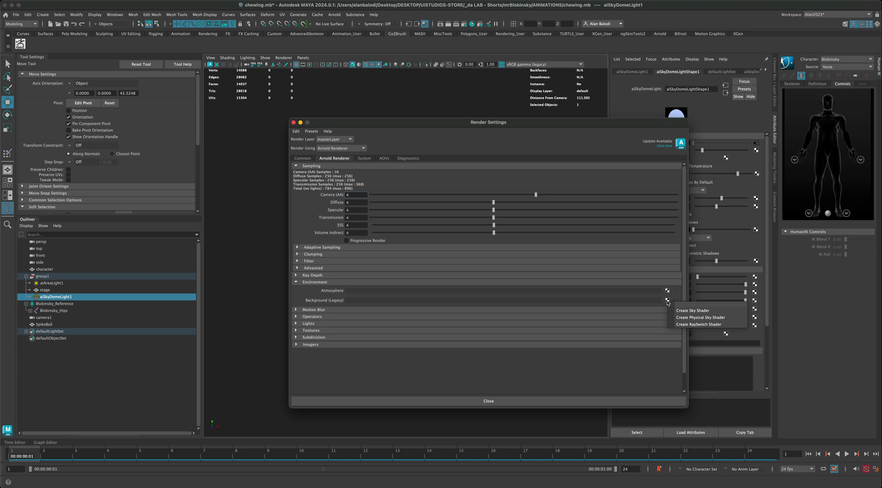
{"action": "left_click", "coordinate": [697, 324]}
{"action": "left_click_drag", "start_coordinate": [636, 125], "coordinate": [460, 123]}
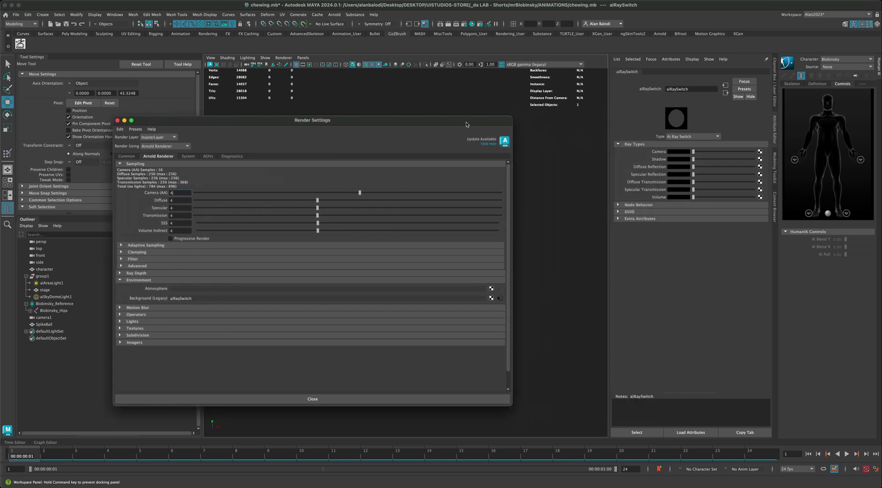
Set the aiRaySwitch Camera colour to a saturated deep blue and test-render it
{"action": "left_click", "coordinate": [682, 153]}
{"action": "left_click", "coordinate": [676, 170]}
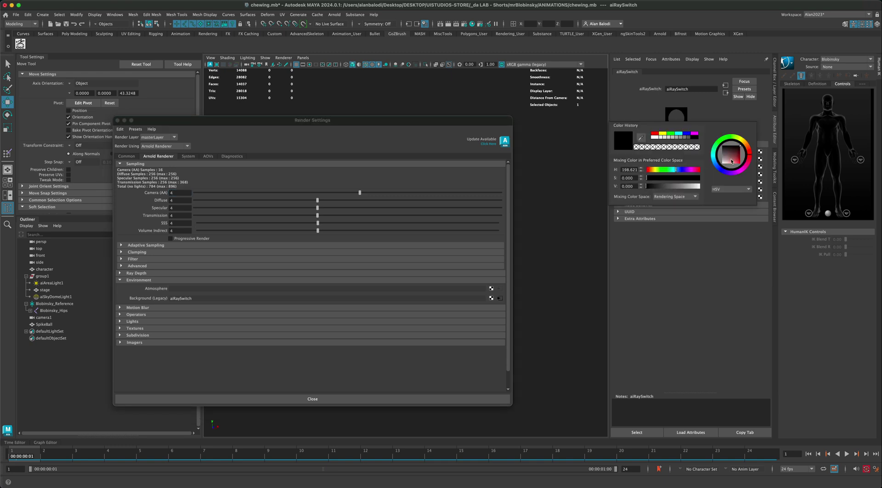
{"action": "left_click", "coordinate": [714, 161]}
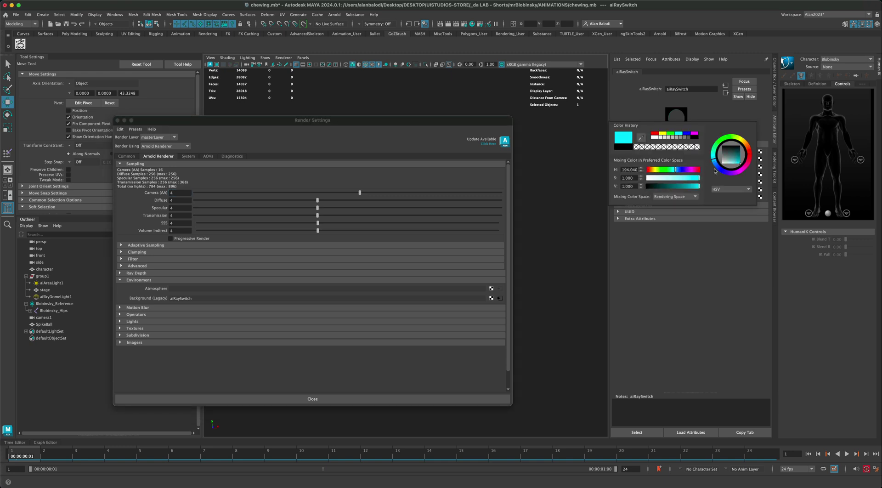
{"action": "left_click_drag", "start_coordinate": [714, 162], "coordinate": [715, 168]}
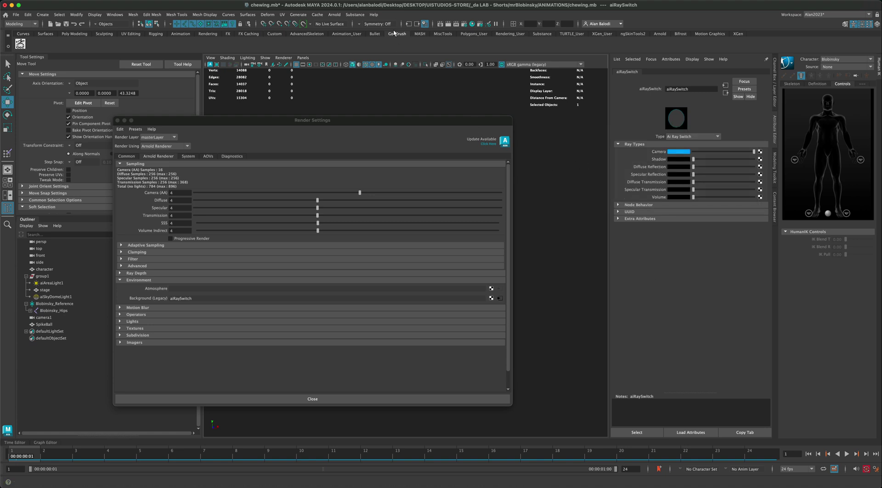
{"action": "left_click", "coordinate": [448, 24]}
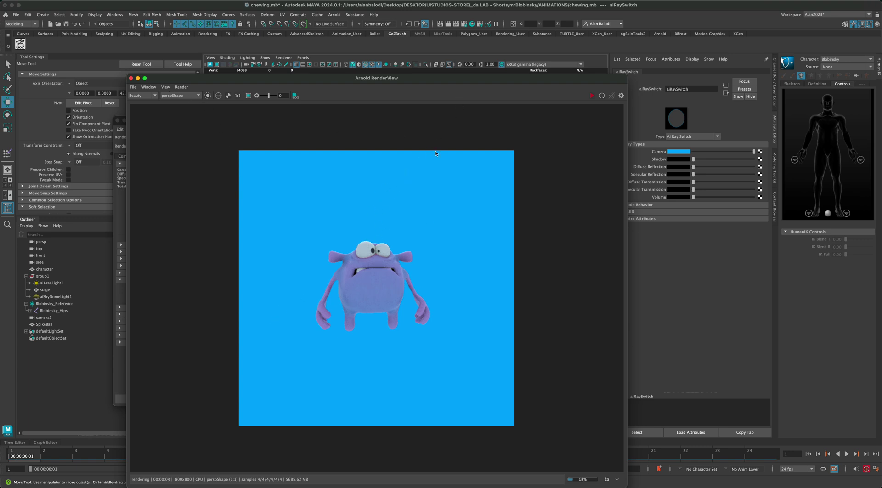
{"action": "left_click", "coordinate": [131, 78]}
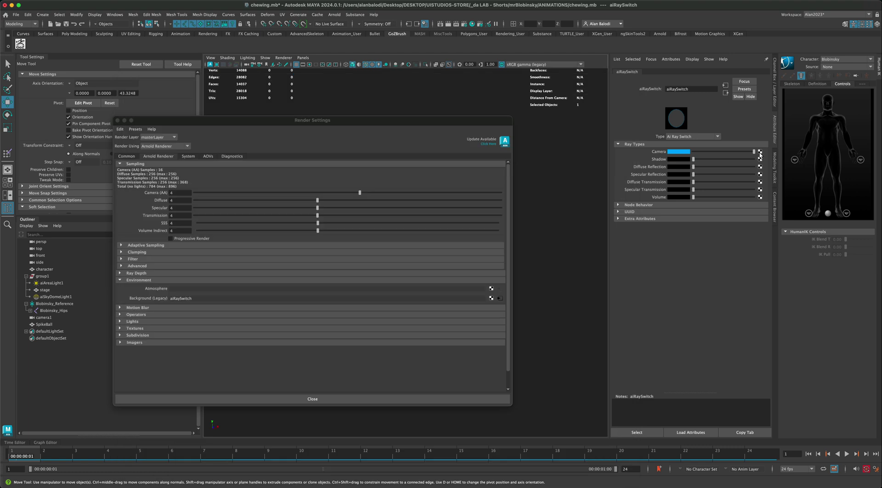
Map a Ramp texture to the Camera colour and make its first key blue
{"action": "left_click", "coordinate": [760, 152]}
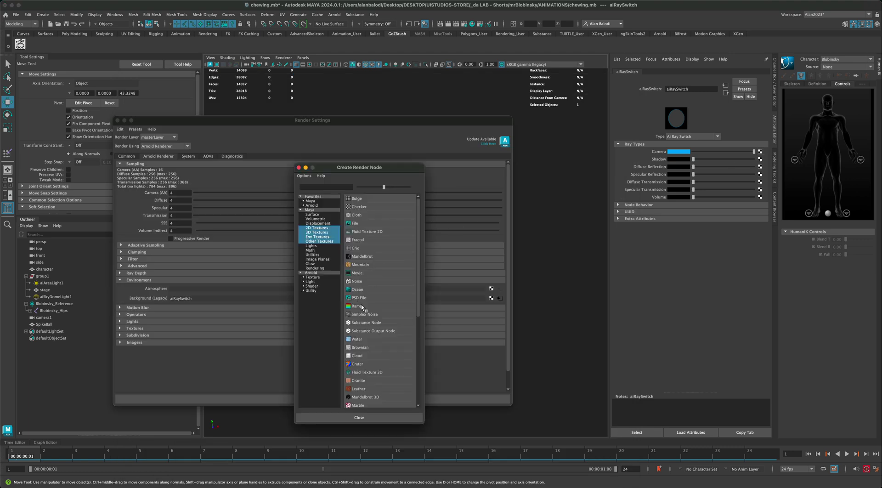
{"action": "left_click", "coordinate": [358, 306]}
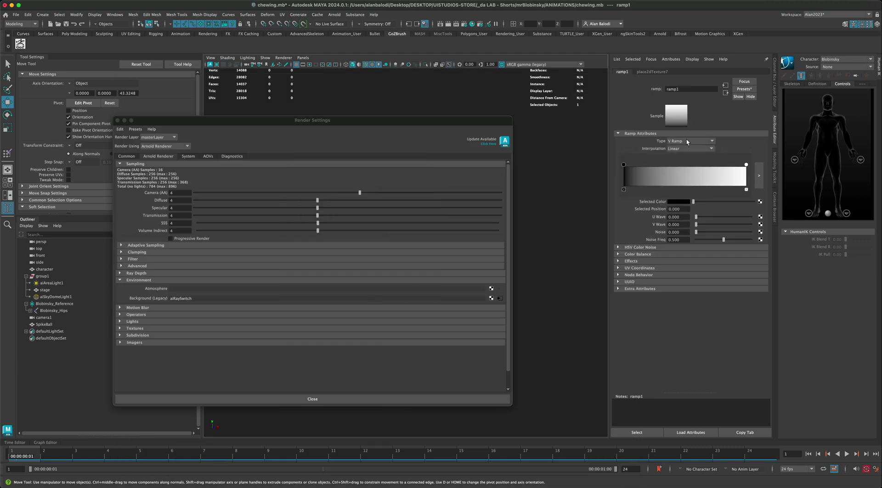
{"action": "left_click", "coordinate": [674, 202]}
{"action": "left_click", "coordinate": [691, 234]}
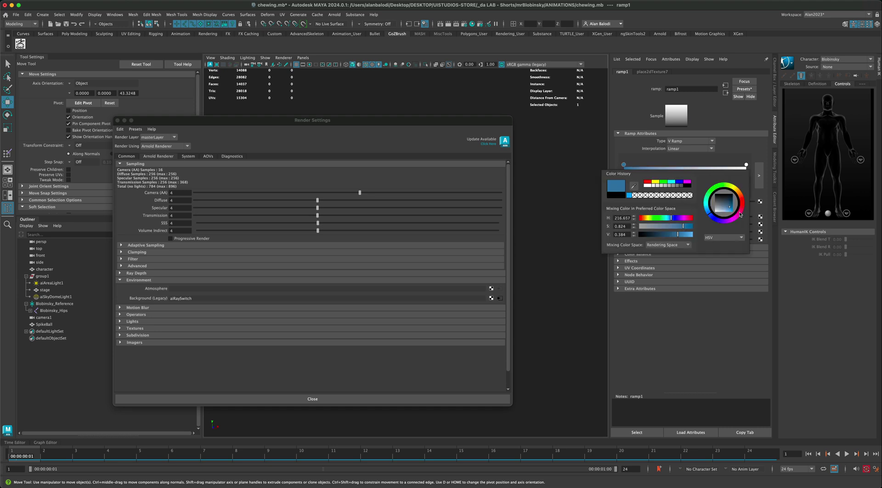
{"action": "left_click", "coordinate": [688, 234]}
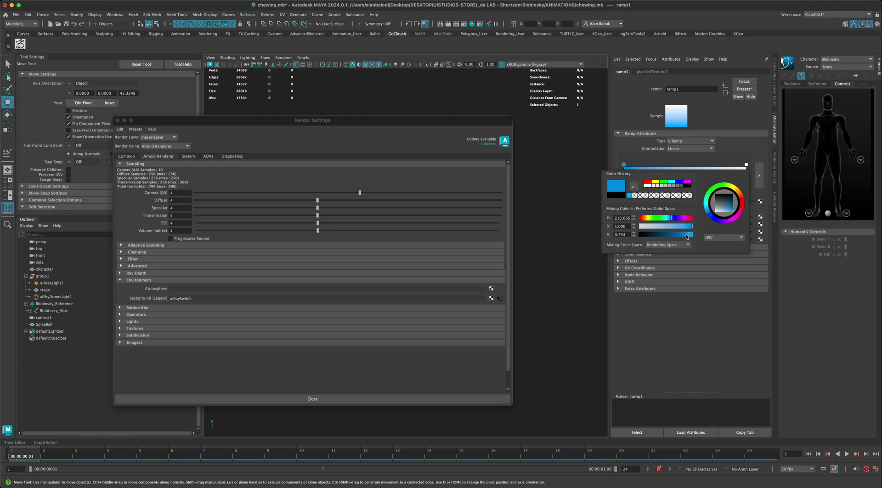
Make the ramp's second key pale blue and render the gradient background
{"action": "left_click", "coordinate": [746, 165]}
{"action": "left_click", "coordinate": [684, 201]}
{"action": "left_click", "coordinate": [692, 227]}
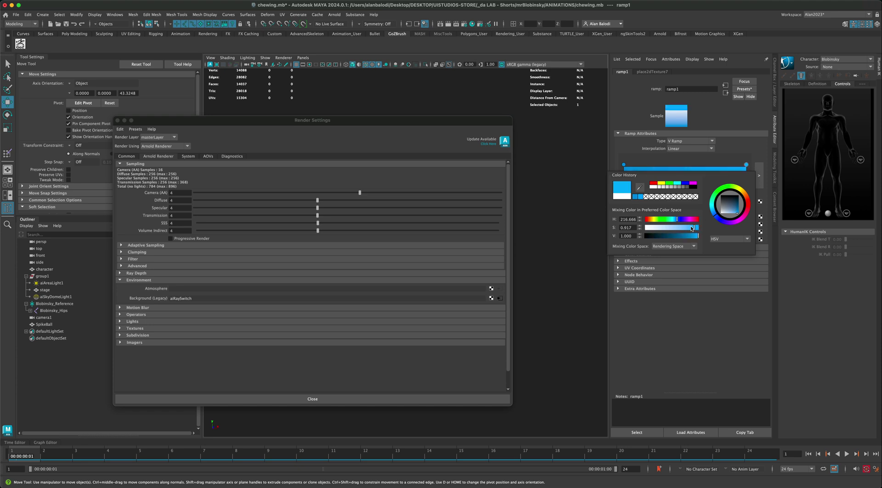
{"action": "left_click_drag", "start_coordinate": [692, 227], "coordinate": [670, 227]}
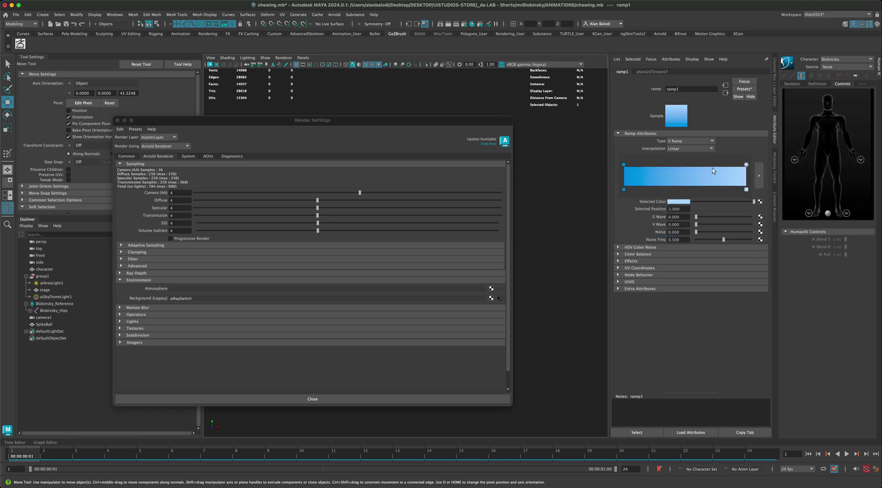
{"action": "left_click", "coordinate": [442, 24]}
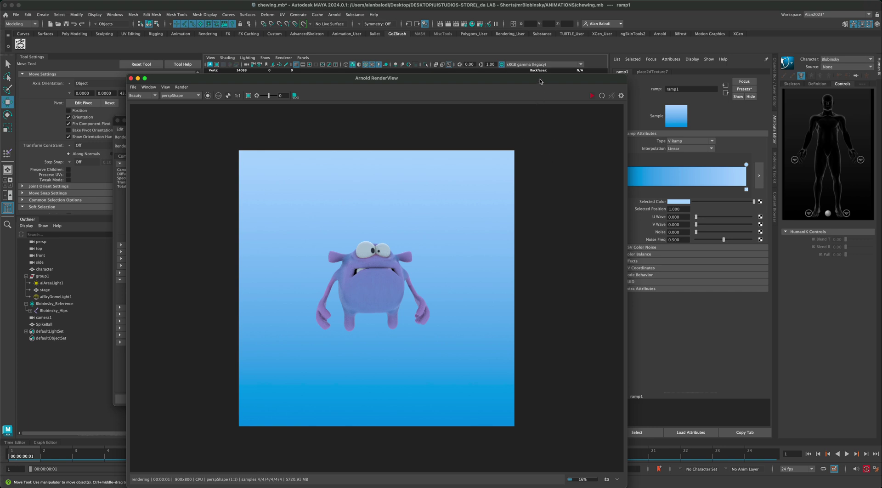
Move the pale blue ramp key to position 0 and the deep blue key to 1
{"action": "left_click_drag", "start_coordinate": [540, 81], "coordinate": [485, 82]}
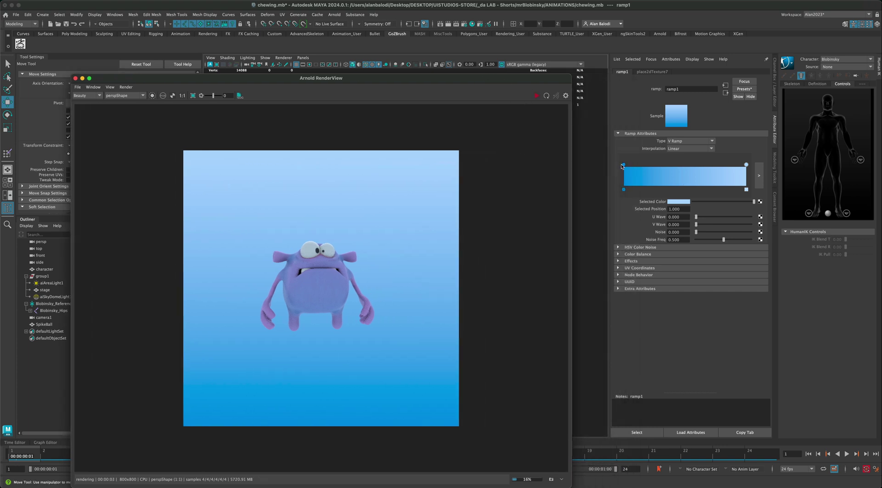
{"action": "mouse_move", "coordinate": [623, 167]}
{"action": "left_mouse_down"}
{"action": "mouse_move", "coordinate": [708, 165]}
{"action": "mouse_move", "coordinate": [624, 165]}
{"action": "left_mouse_up"}
{"action": "left_click", "coordinate": [746, 165]}
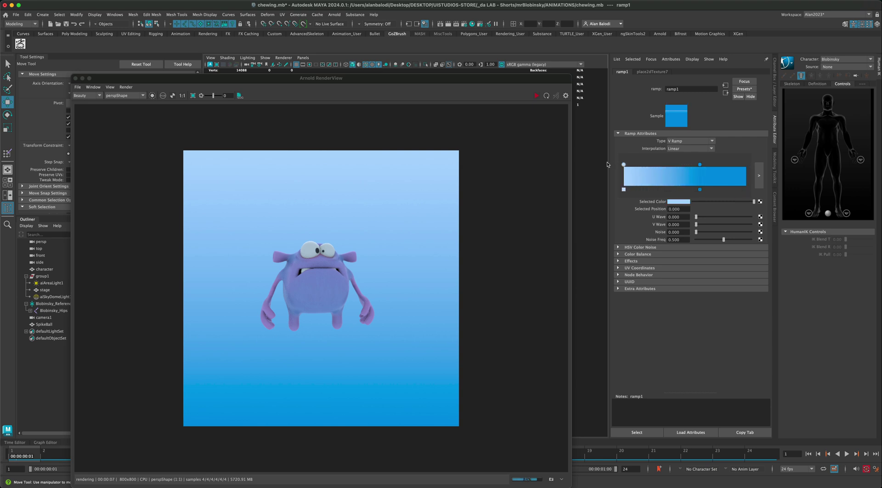
{"action": "left_click", "coordinate": [699, 165]}
{"action": "left_click_drag", "start_coordinate": [699, 164], "coordinate": [748, 164]}
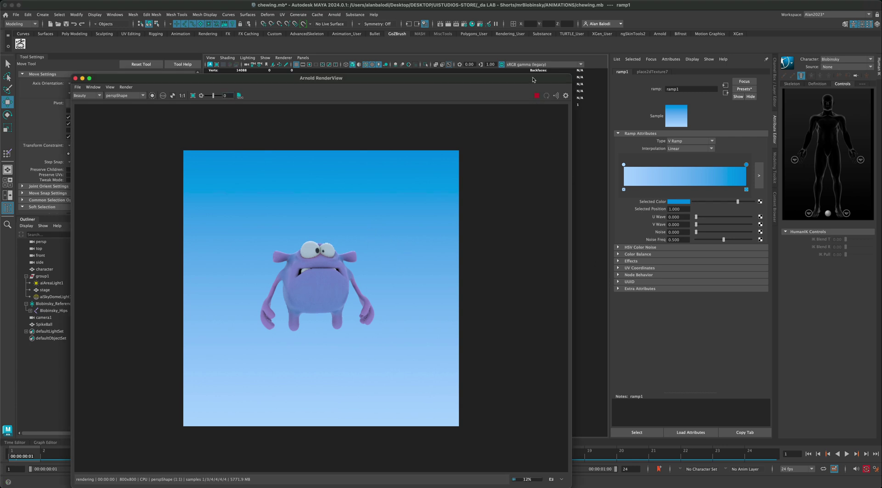
Orbit the IPR camera to see the creature from the side over the gradient
{"action": "left_click_drag", "start_coordinate": [567, 78], "coordinate": [535, 78]}
{"action": "scroll", "coordinate": [571, 258], "scroll_direction": "up", "scroll_amount": 5}
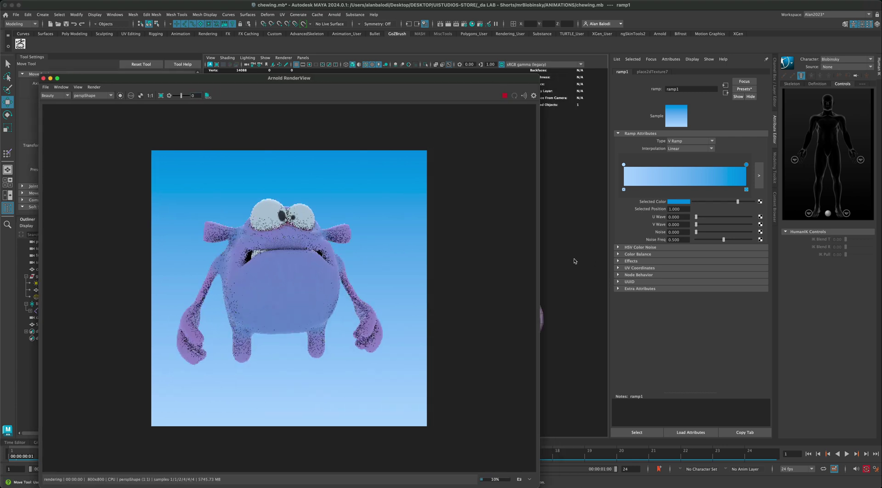
{"action": "mouse_move", "coordinate": [570, 261]}
{"action": "left_mouse_down", "text": "alt"}
{"action": "mouse_move", "coordinate": [496, 264]}
{"action": "mouse_move", "coordinate": [525, 256]}
{"action": "mouse_move", "coordinate": [602, 264]}
{"action": "mouse_move", "coordinate": [412, 261]}
{"action": "mouse_move", "coordinate": [590, 264]}
{"action": "mouse_move", "coordinate": [560, 273]}
{"action": "mouse_move", "coordinate": [582, 265]}
{"action": "left_mouse_up", "text": "alt"}
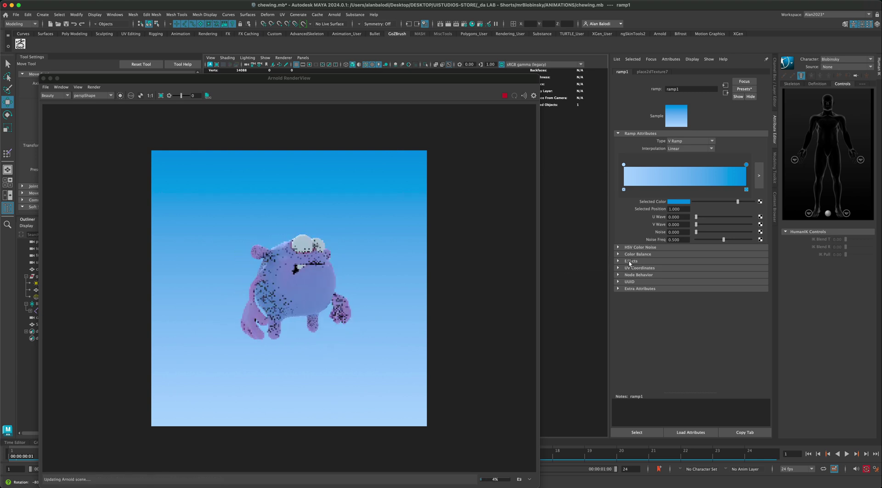